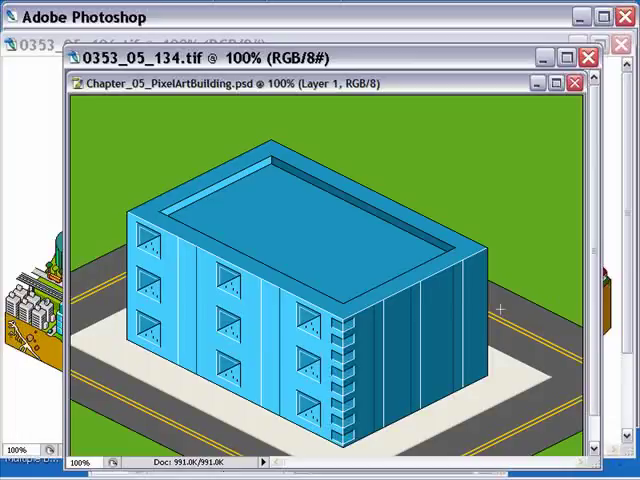
Step: Switch to the 0353_05_106.tif city illustration window so it covers the blue building
click(30, 45)
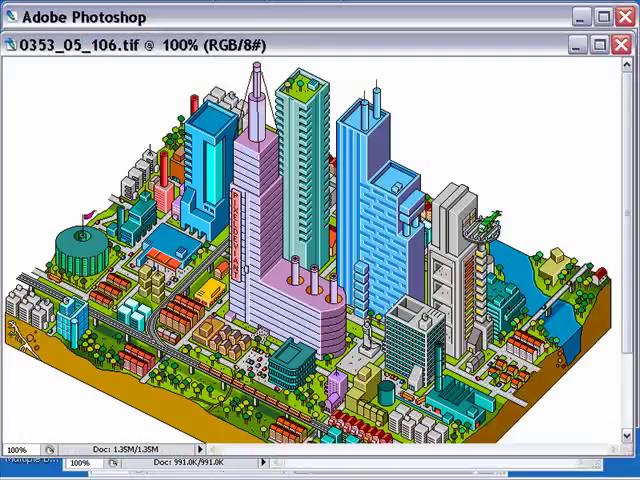